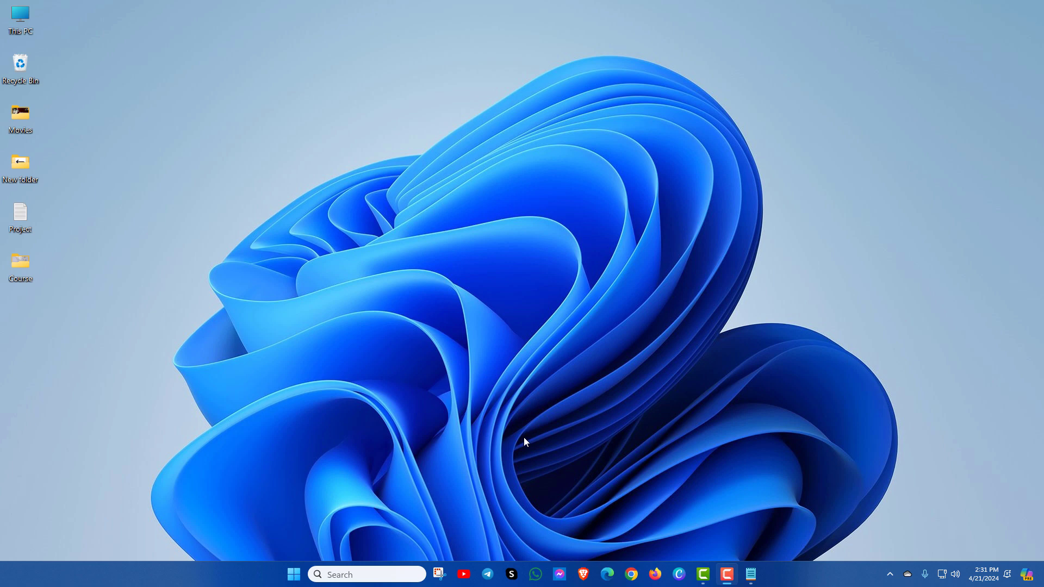
- Launch Task Manager from a 'task manager' taskbar search
left_click(372, 568)
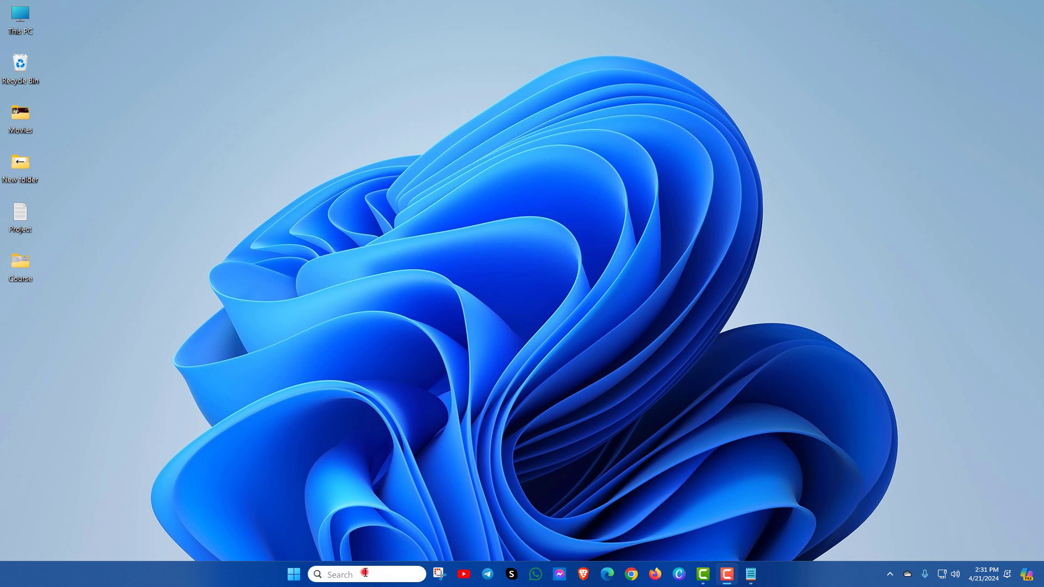
type("task manager")
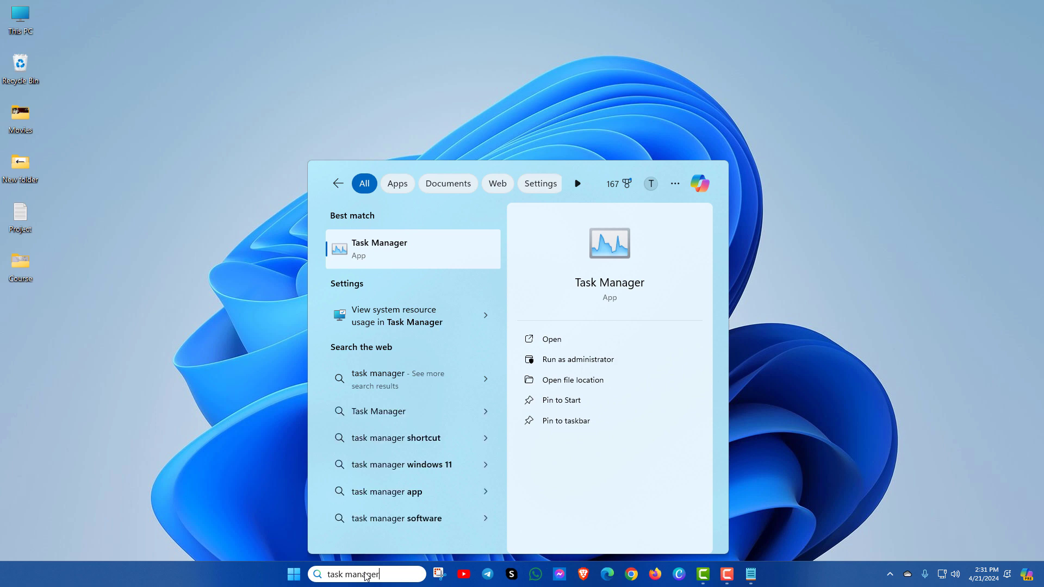
left_click(419, 261)
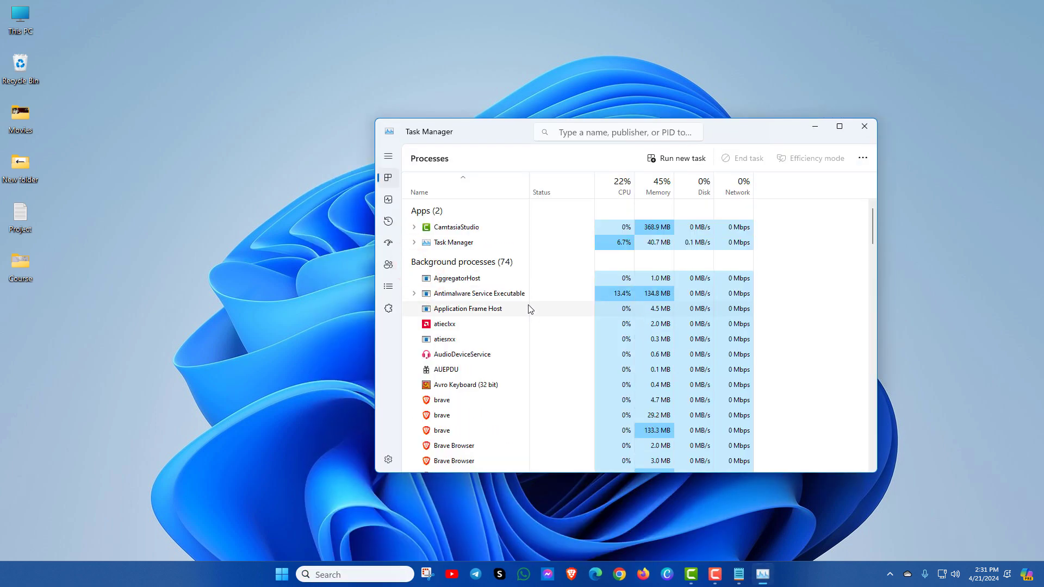
- Restart the Windows Explorer process, then close Task Manager
scroll(526, 317, "down", 2)
scroll(526, 317, "down", 15)
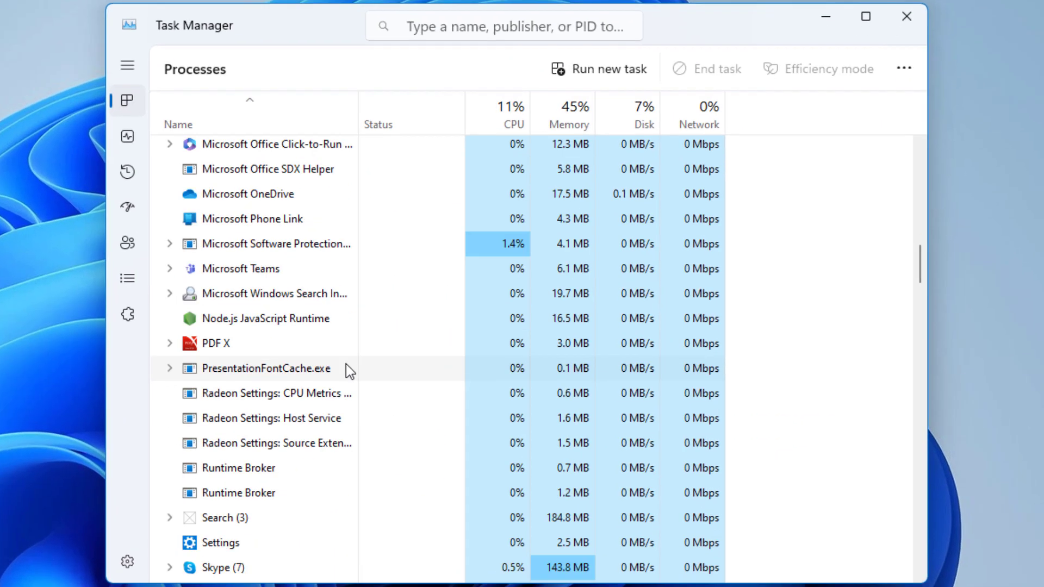
scroll(338, 364, "down", 20)
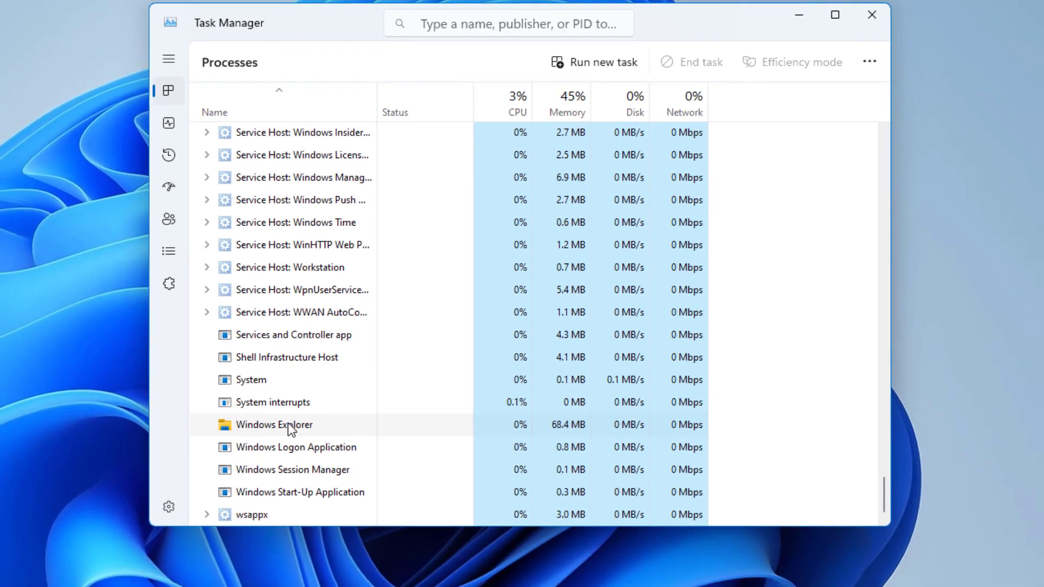
right_click(260, 472)
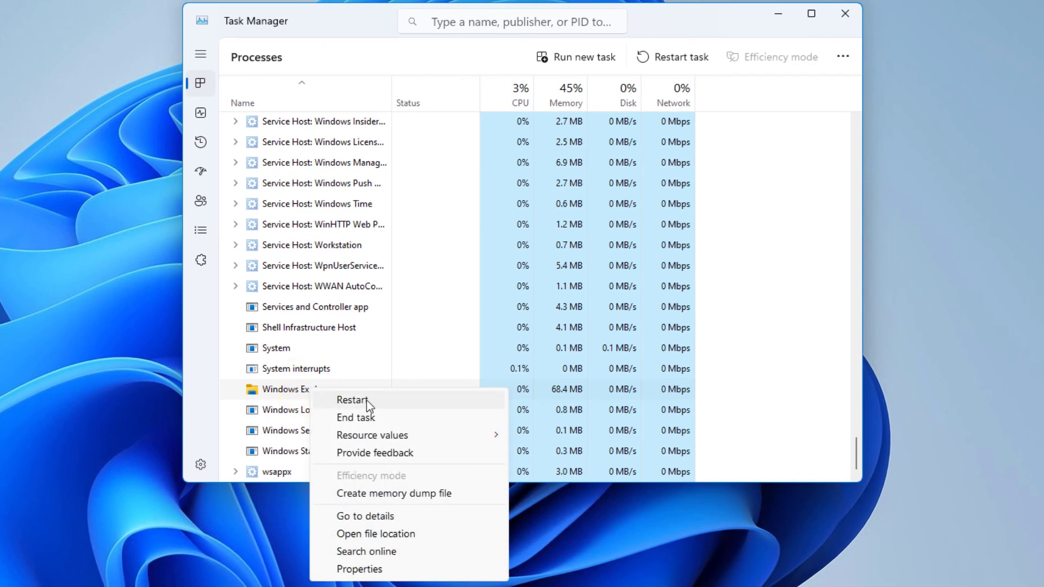
left_click(363, 400)
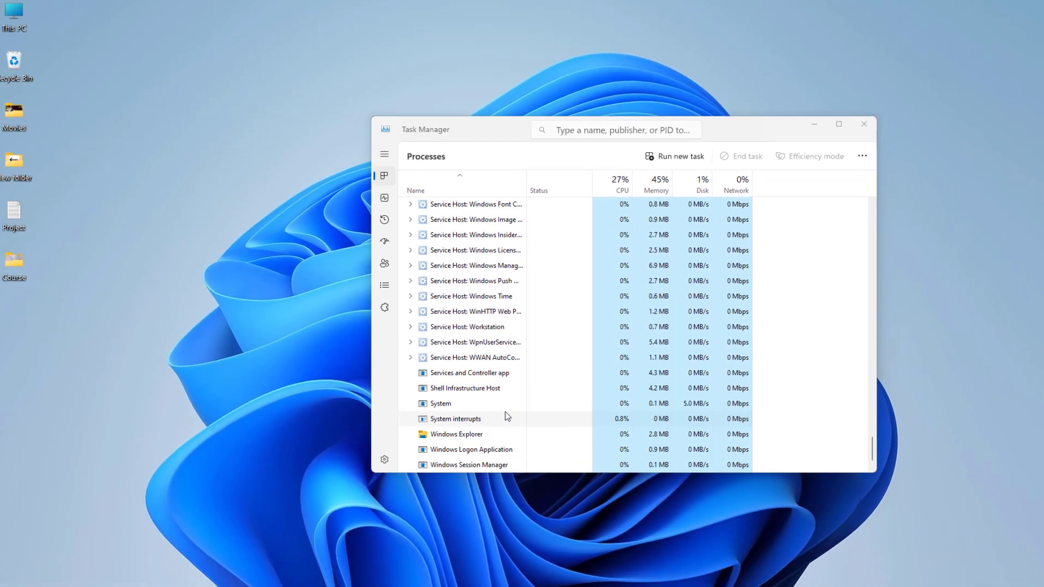
scroll(508, 416, "down", 1)
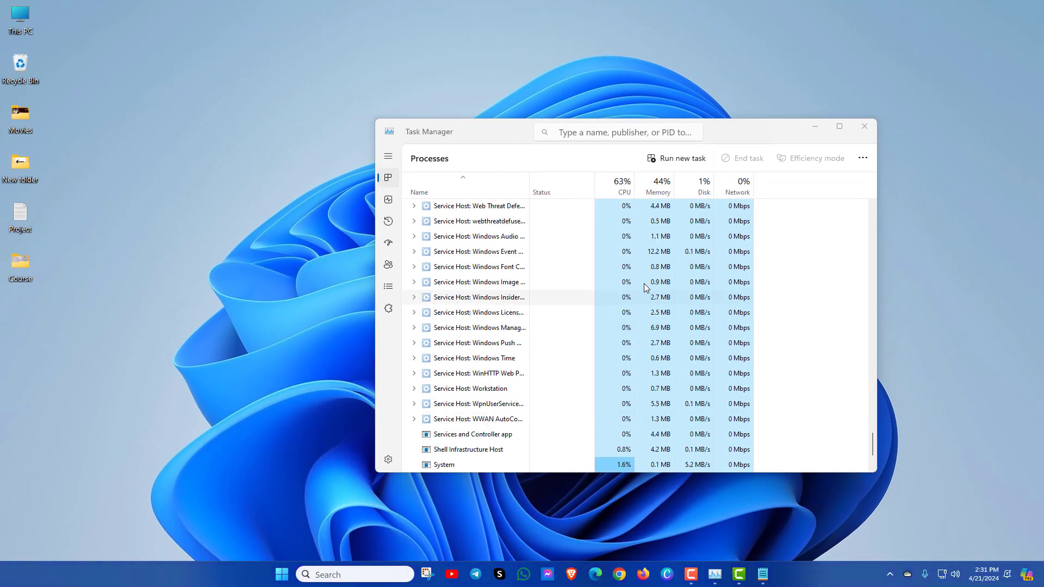
left_click(864, 127)
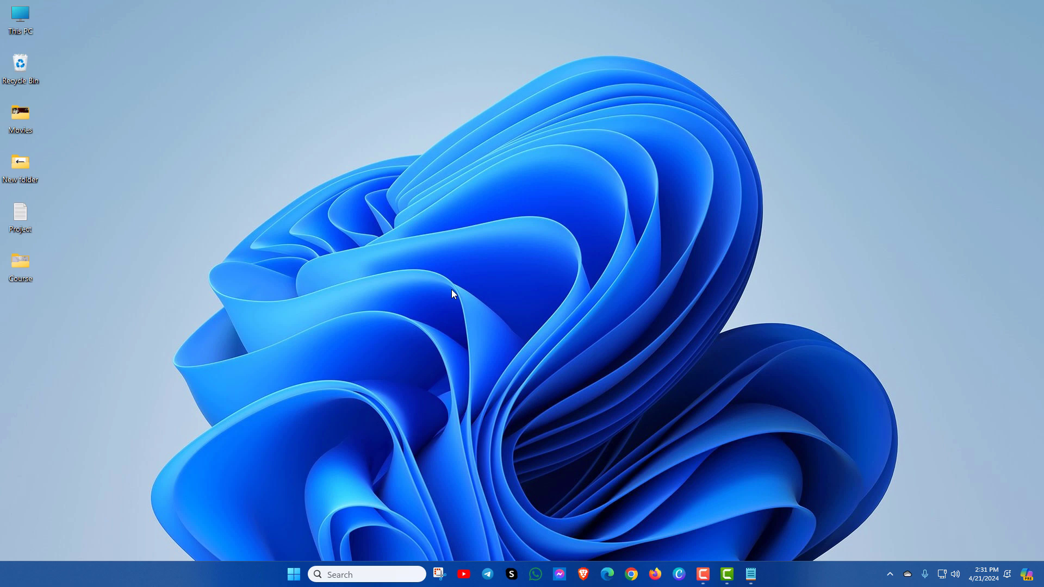
- Open File Explorer Options and keep 'Open File Explorer to' set to Home
left_click(344, 570)
type("file explorer options")
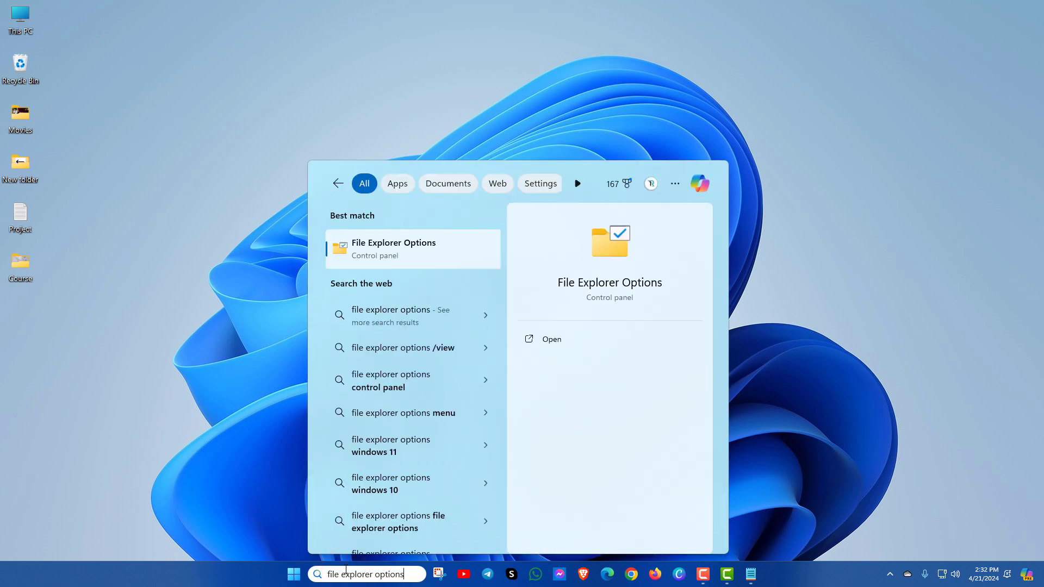
left_click(396, 251)
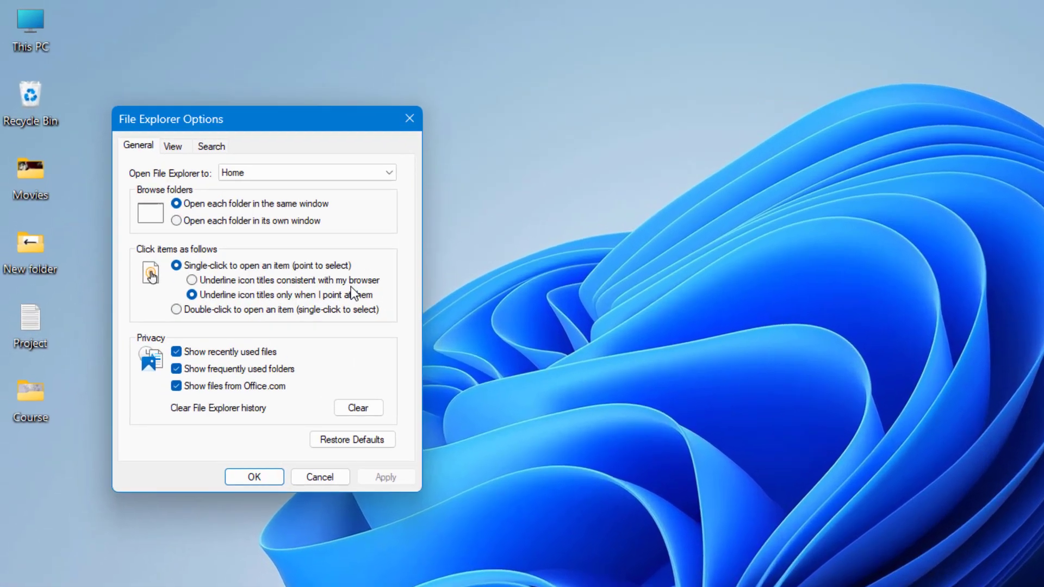
left_click(205, 183)
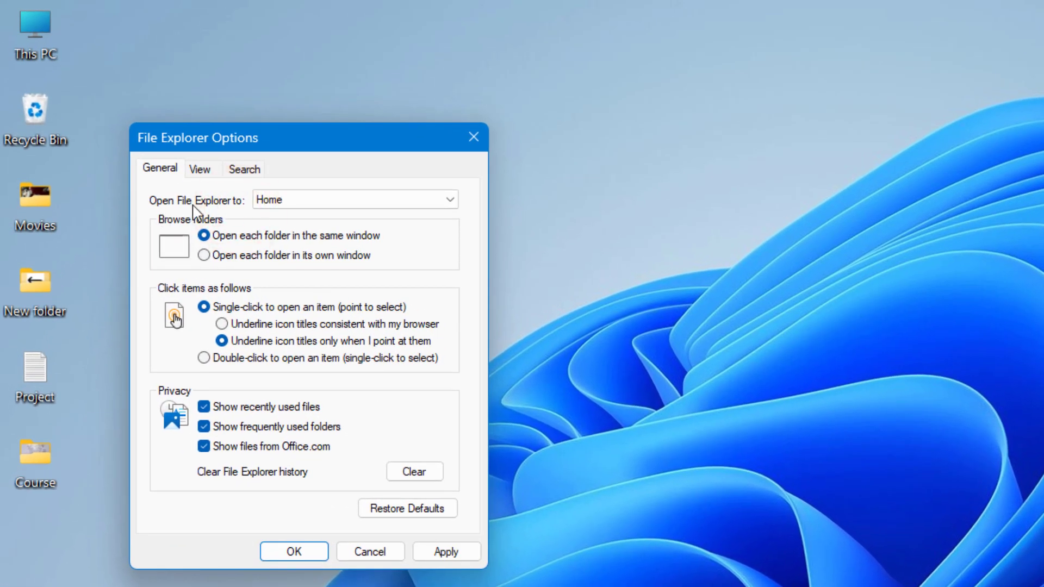
left_click(271, 201)
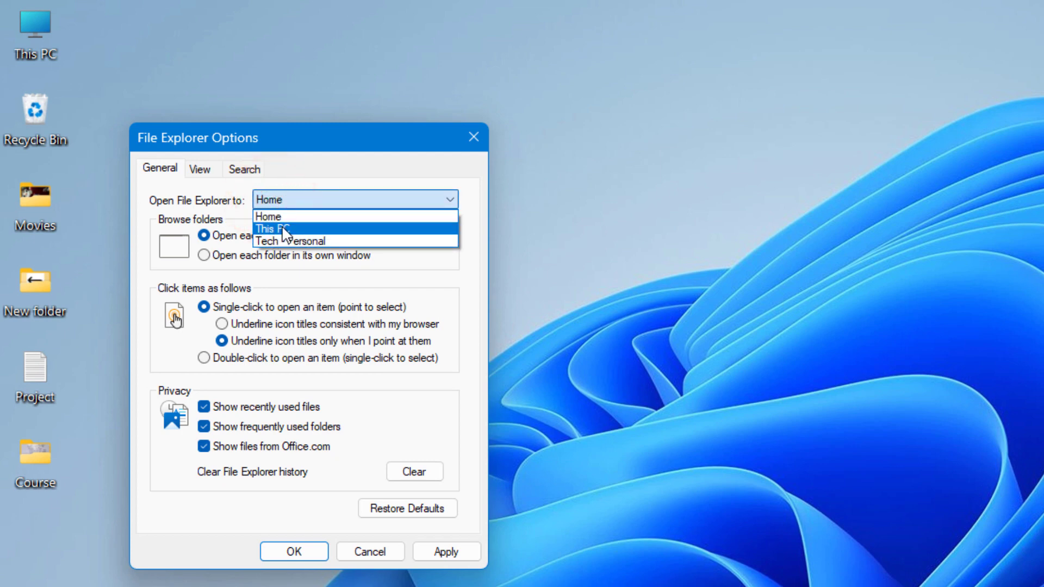
left_click(304, 181)
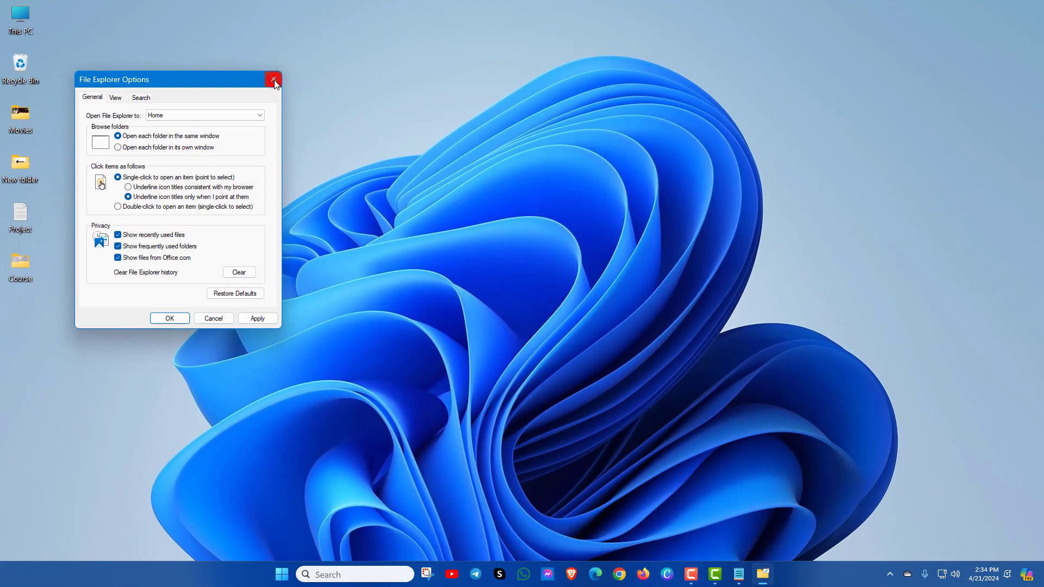
- Close File Explorer Options and go to Settings > System > Storage > Temporary files
left_click(274, 81)
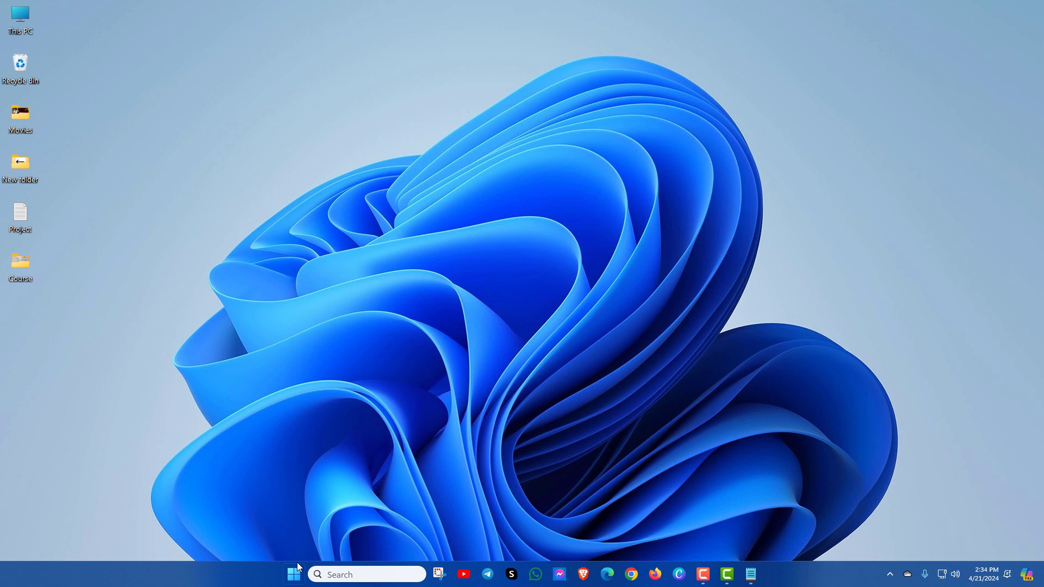
right_click(293, 575)
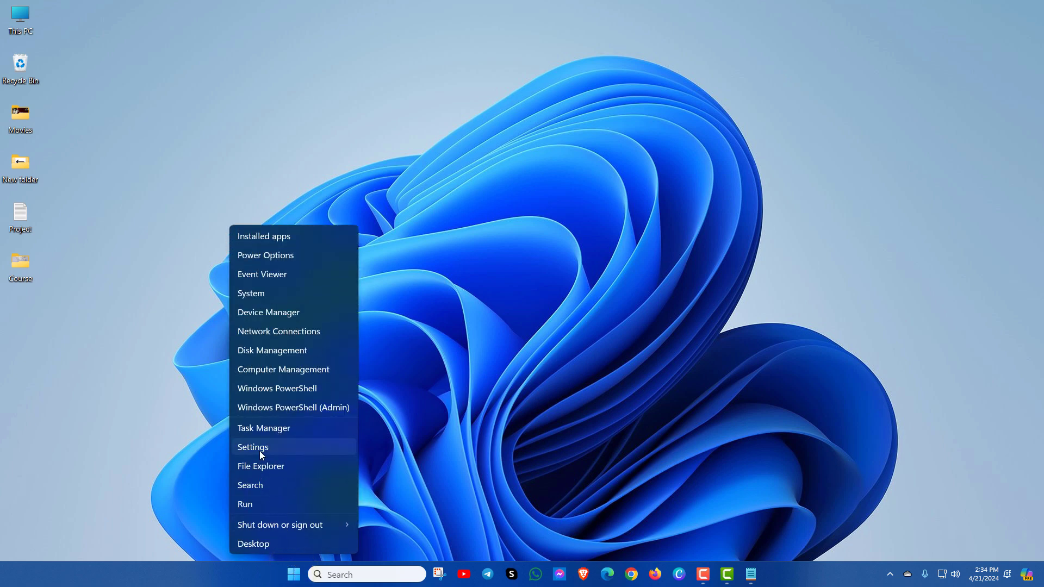
left_click(259, 451)
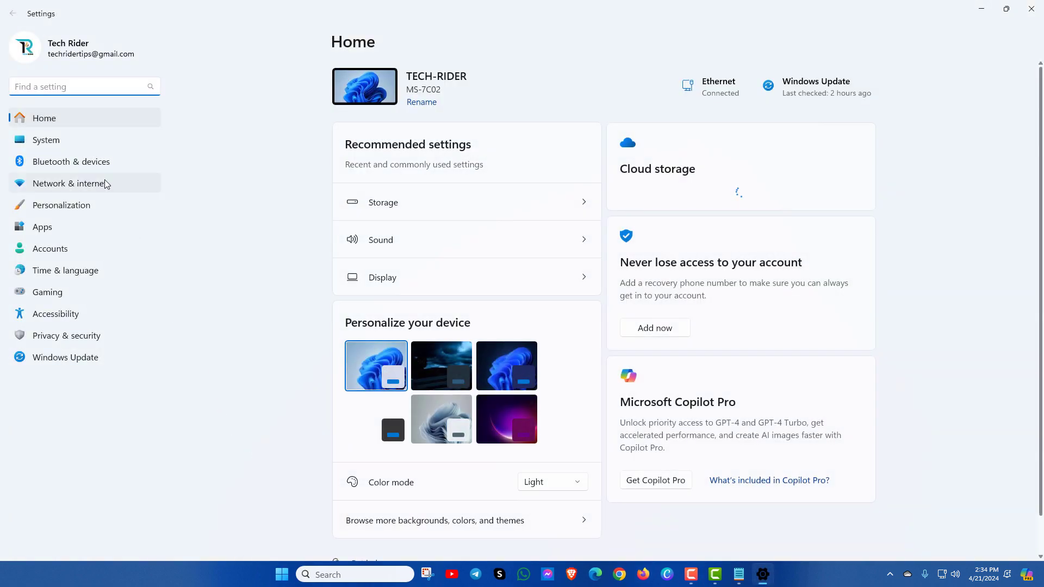
left_click(53, 145)
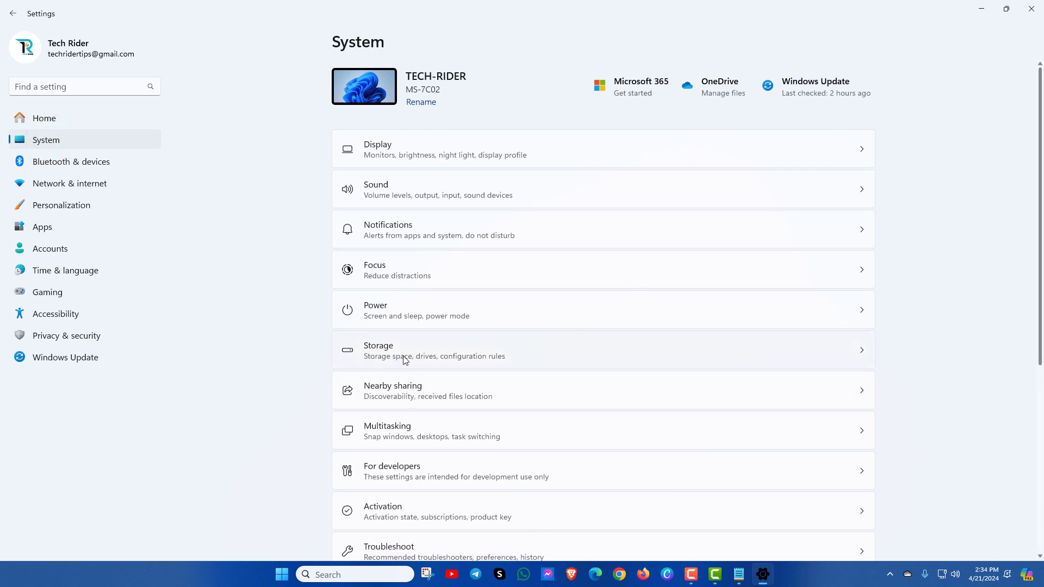
left_click(394, 354)
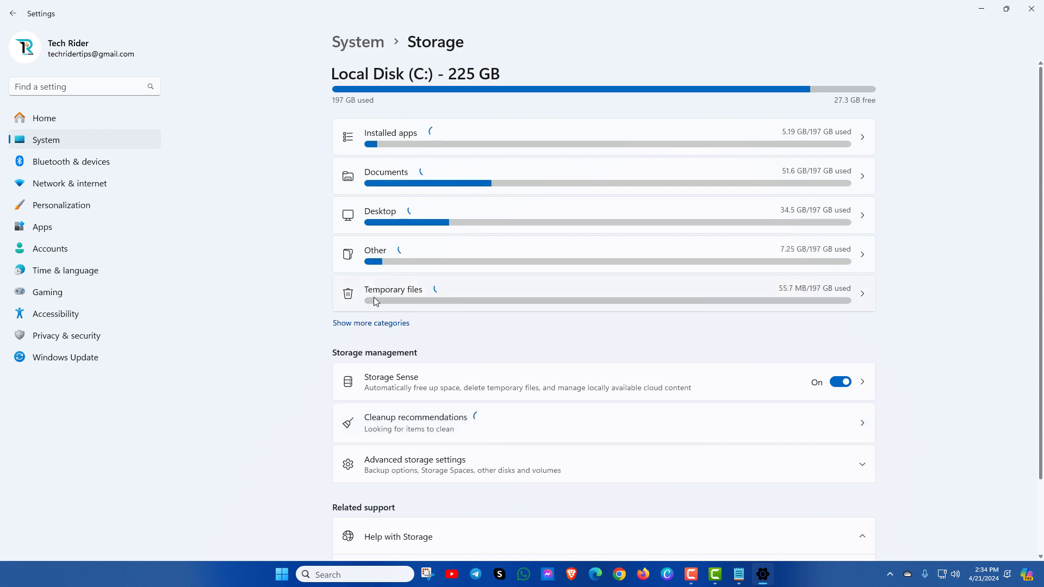
left_click(790, 290)
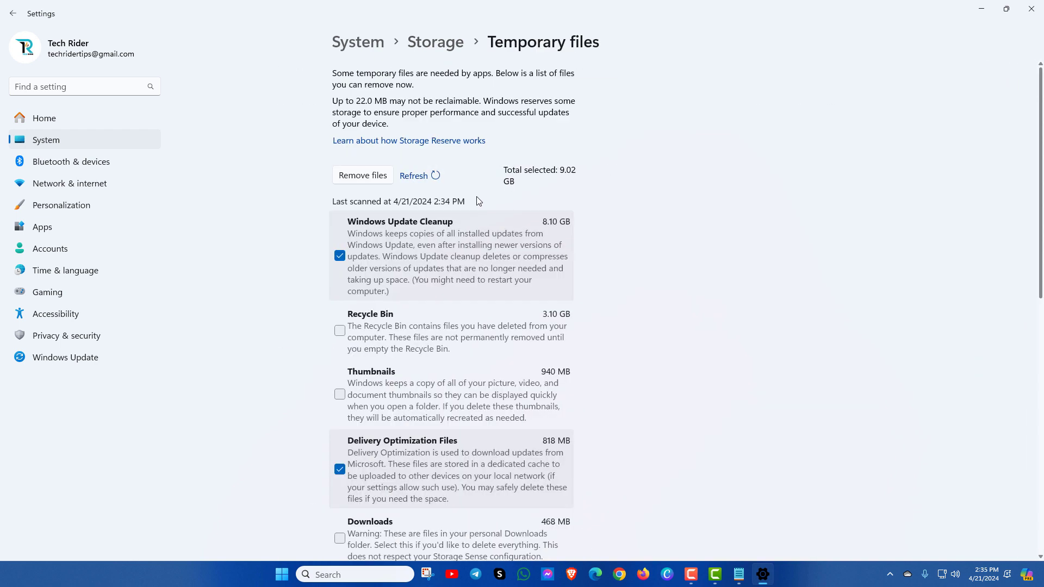
- Remove 13.0 GB of temporary files, including Recycle Bin and Thumbnails, then close Settings
scroll(479, 201, "down", 2)
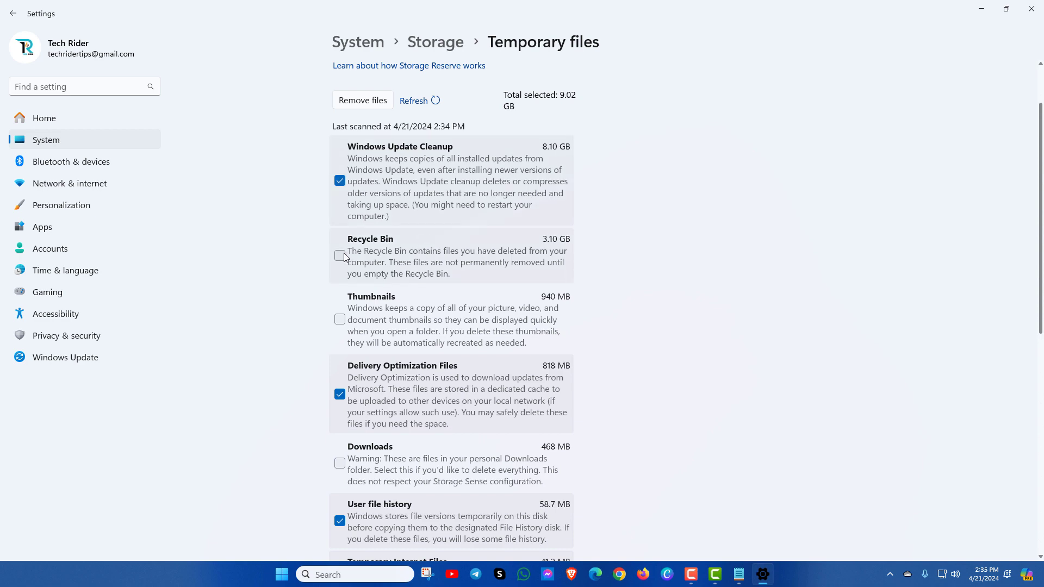
left_click(341, 254)
left_click(339, 319)
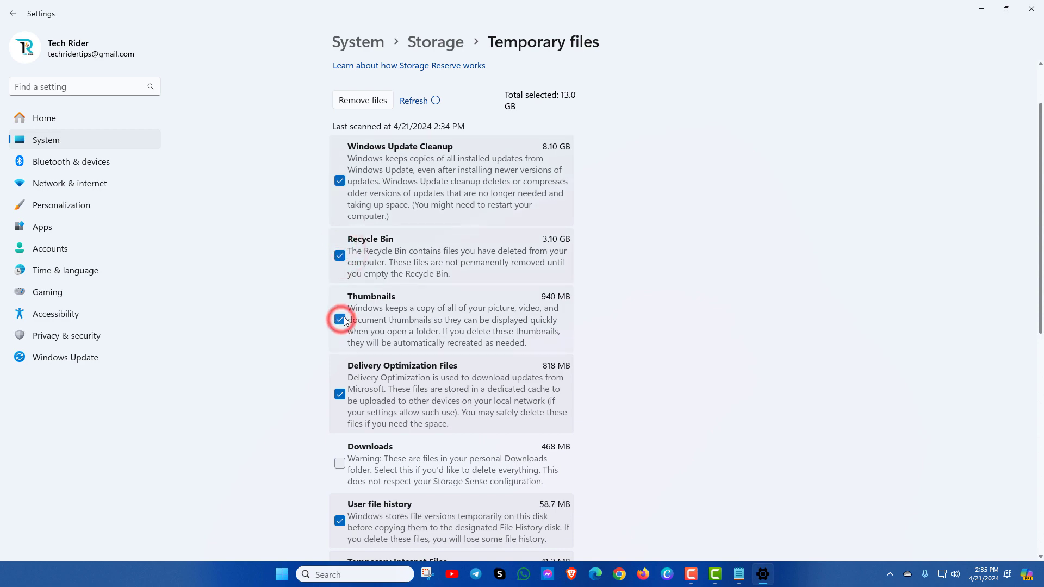
scroll(345, 321, "down", 4)
scroll(347, 308, "down", 6)
scroll(349, 310, "up", 11)
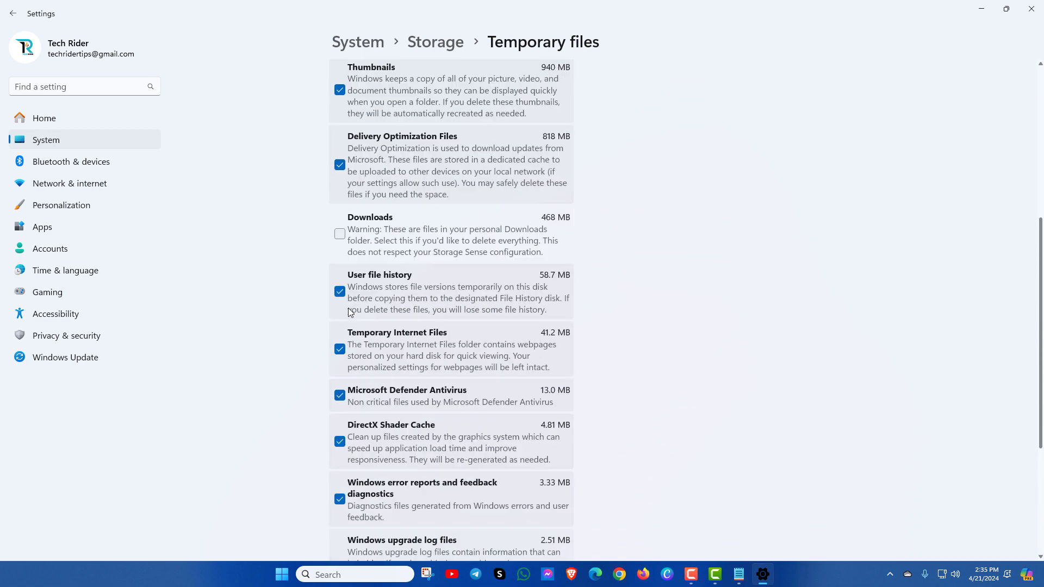
scroll(349, 312, "up", 1)
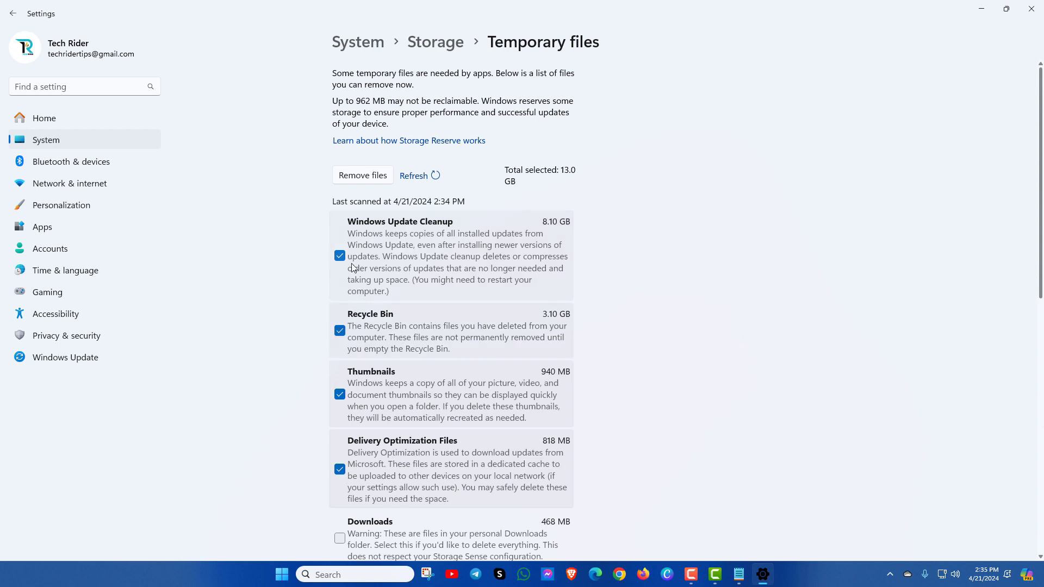
left_click(362, 179)
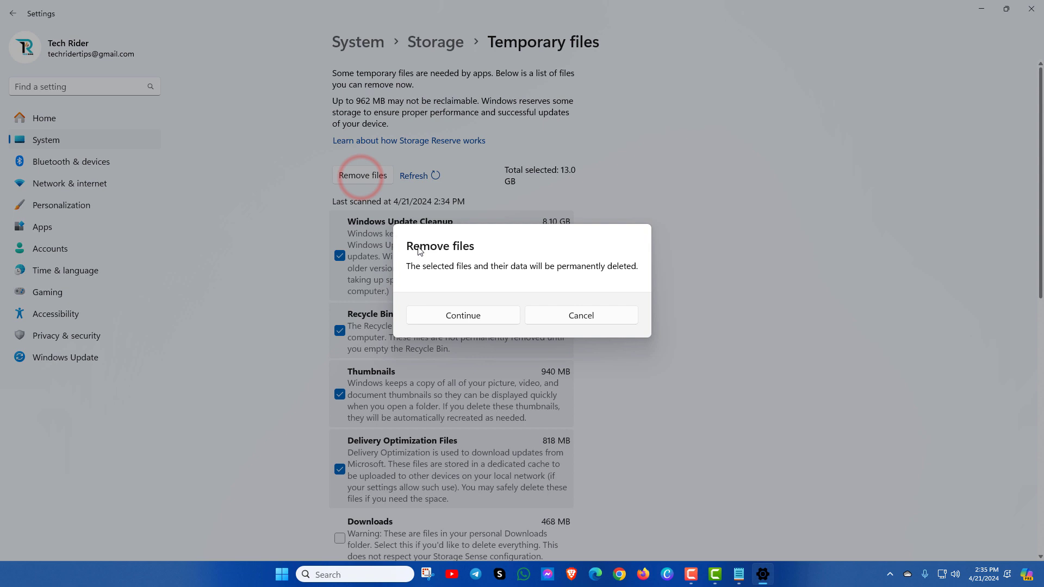
left_click(458, 321)
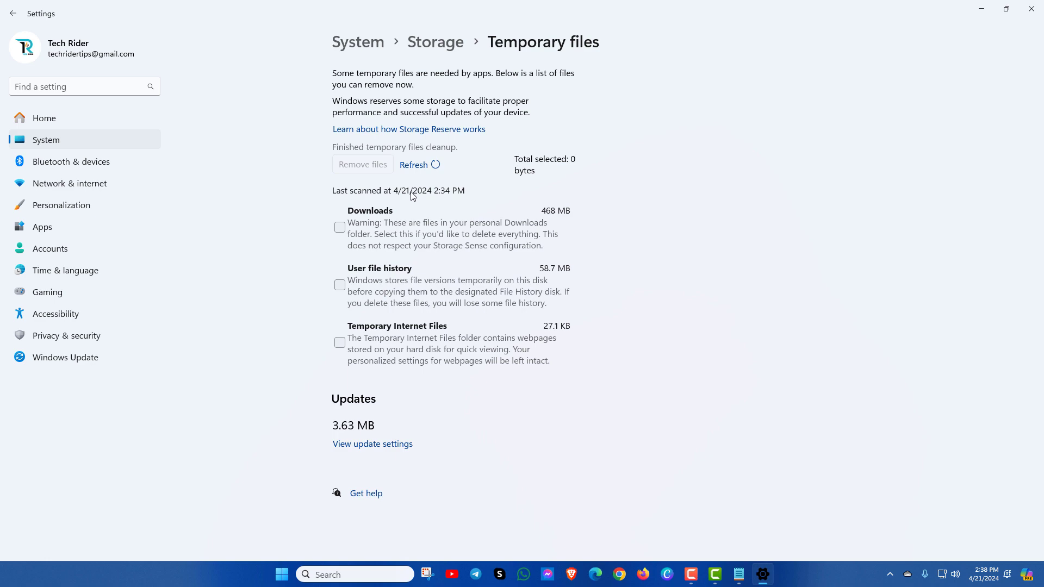
left_click(1035, 13)
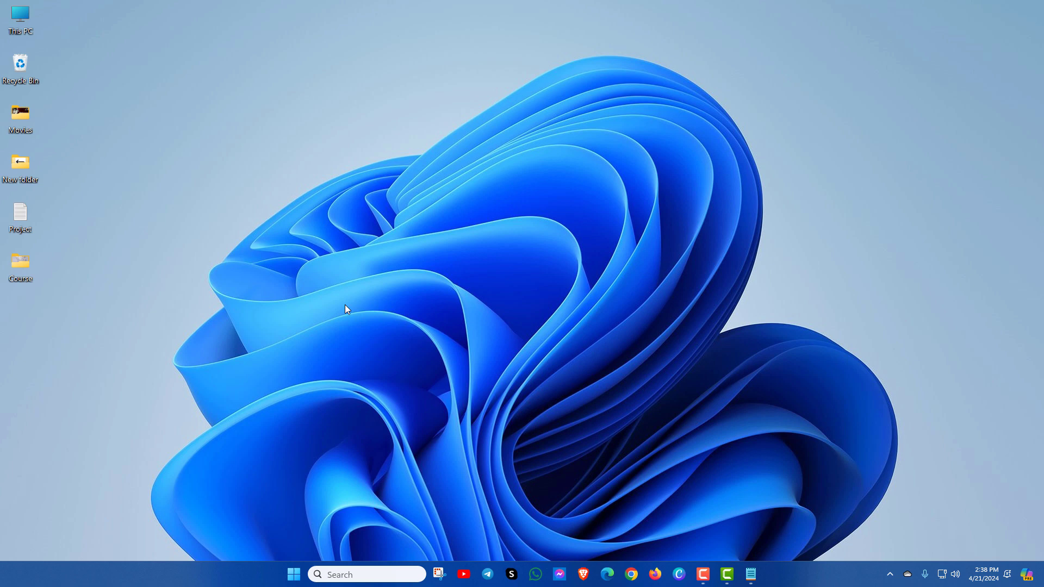
- Search 'cmd' and run Command Prompt as administrator
left_click(349, 571)
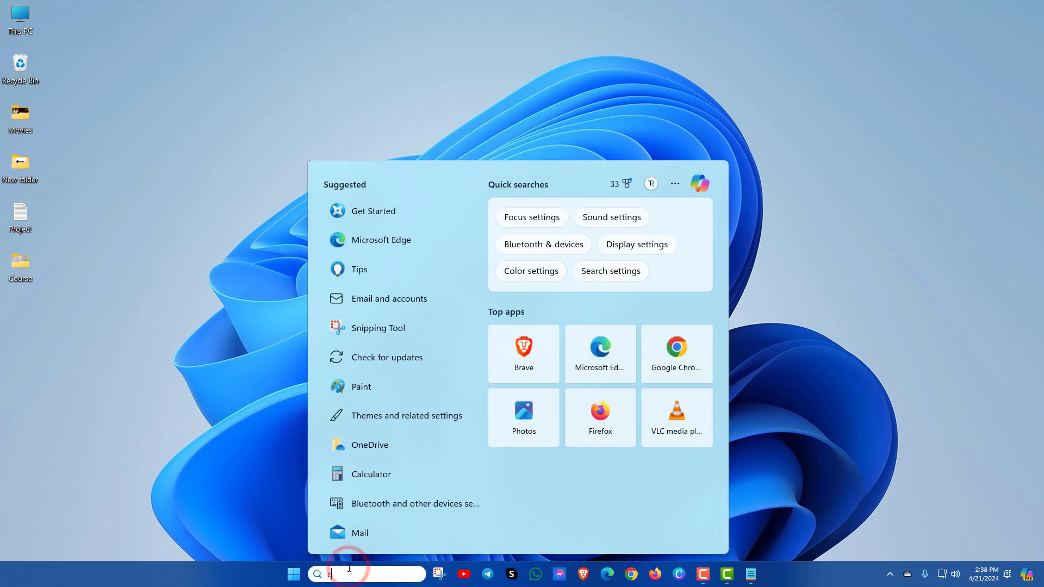
type("cmd")
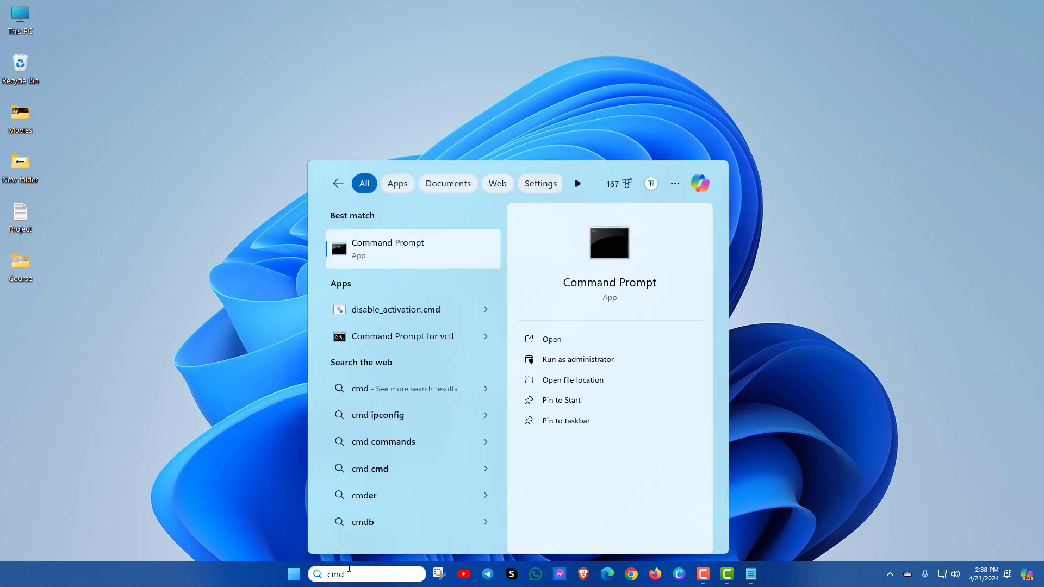
right_click(411, 250)
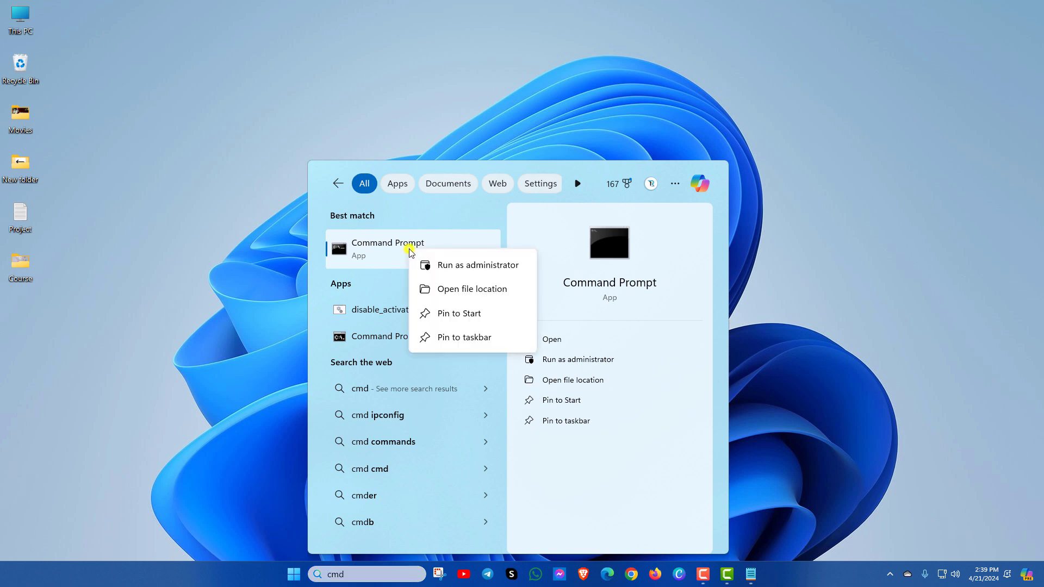
left_click(460, 267)
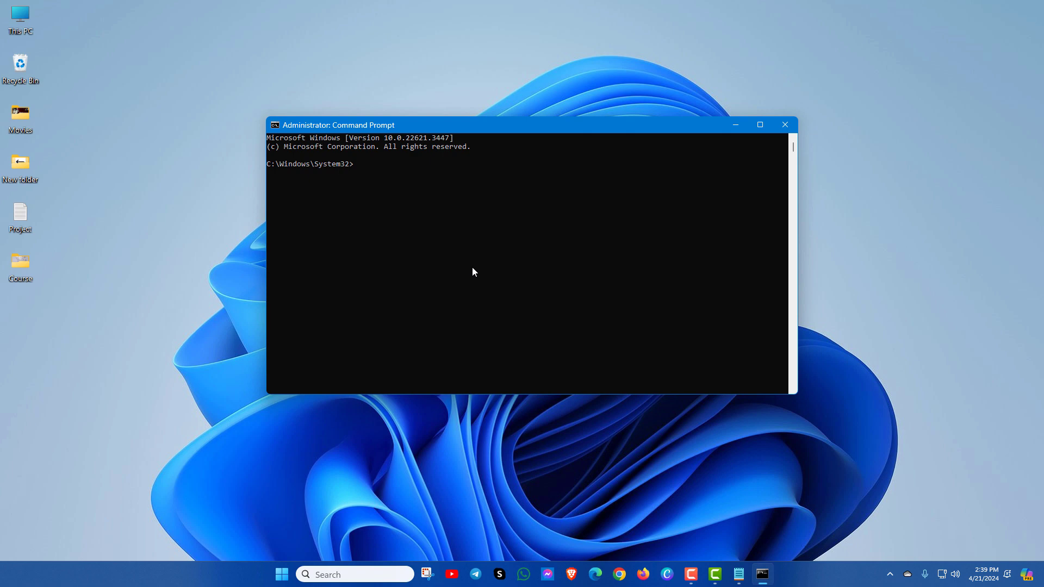
- Copy the DISM CheckHealth line from the notes and run it in Command Prompt
left_click(738, 574)
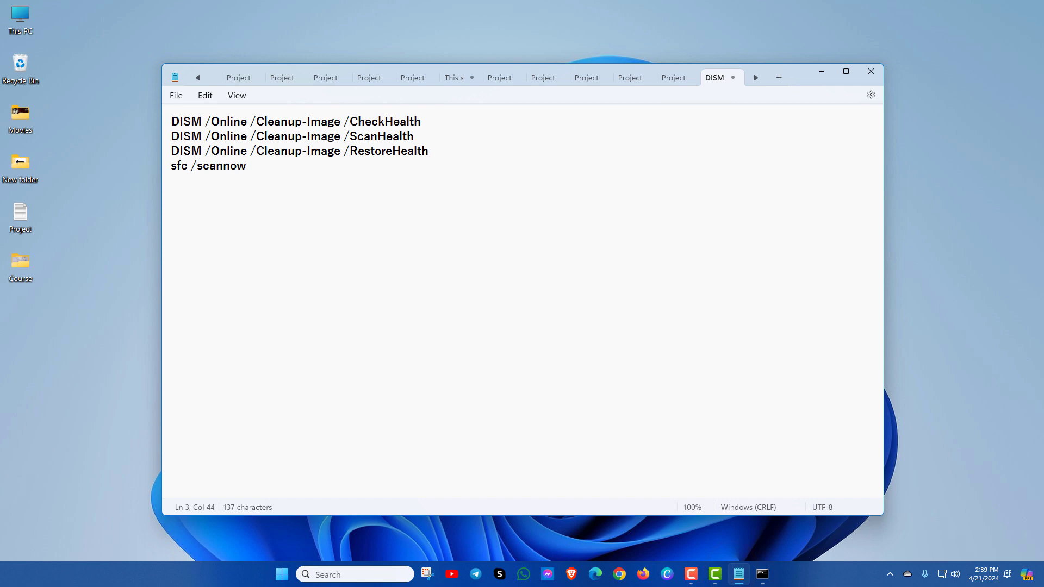
left_click_drag(172, 121, 423, 121)
key("ctrl+c")
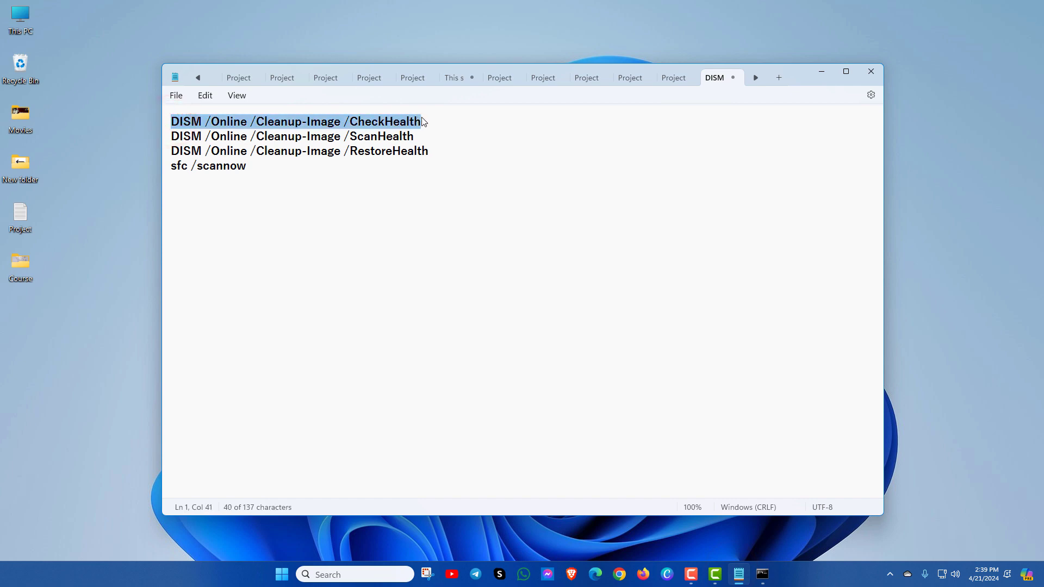
left_click_drag(743, 64, 742, 321)
left_click_drag(622, 119, 612, 47)
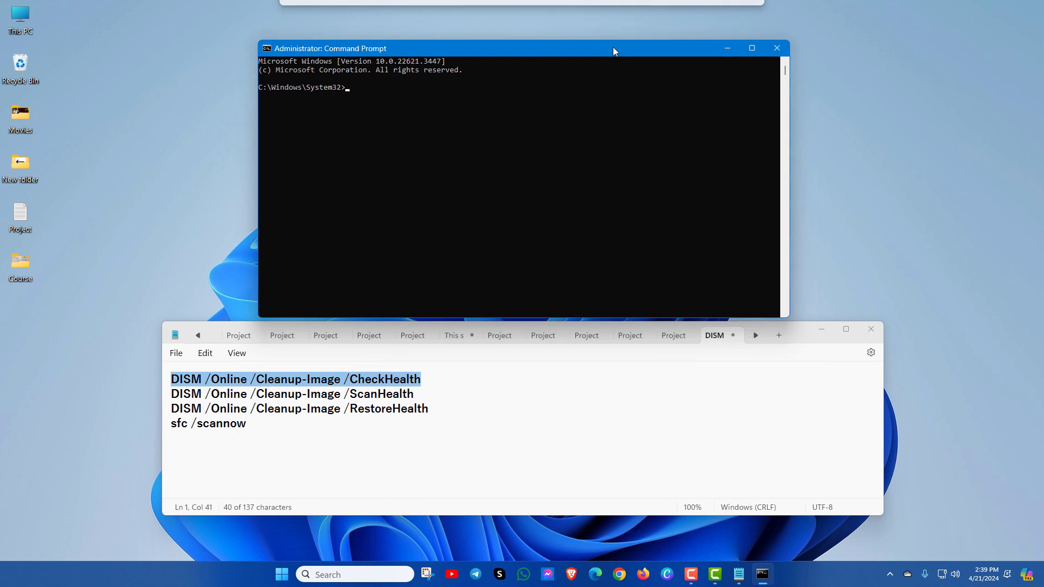
left_click(368, 86)
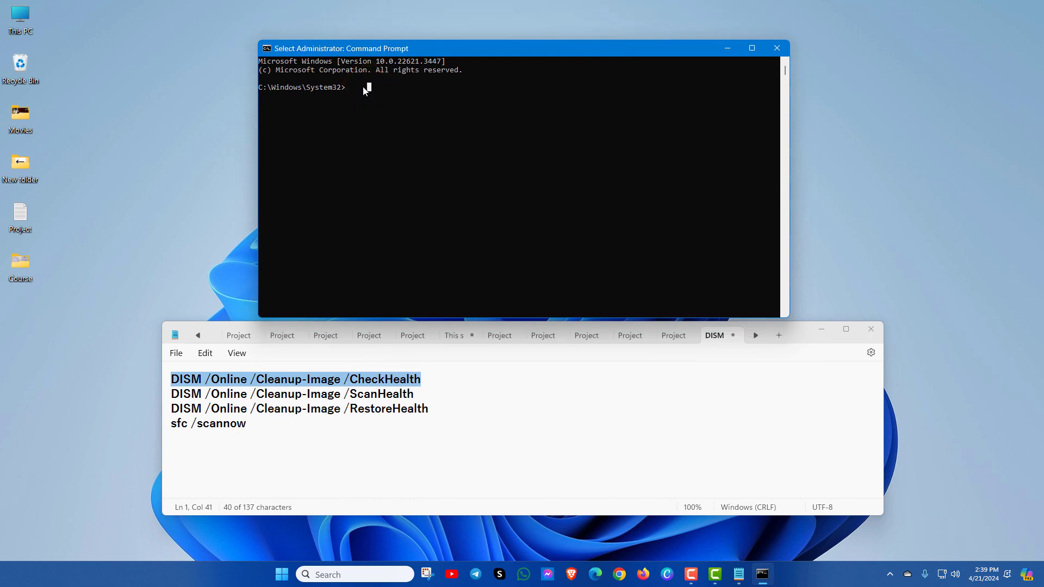
right_click(363, 87)
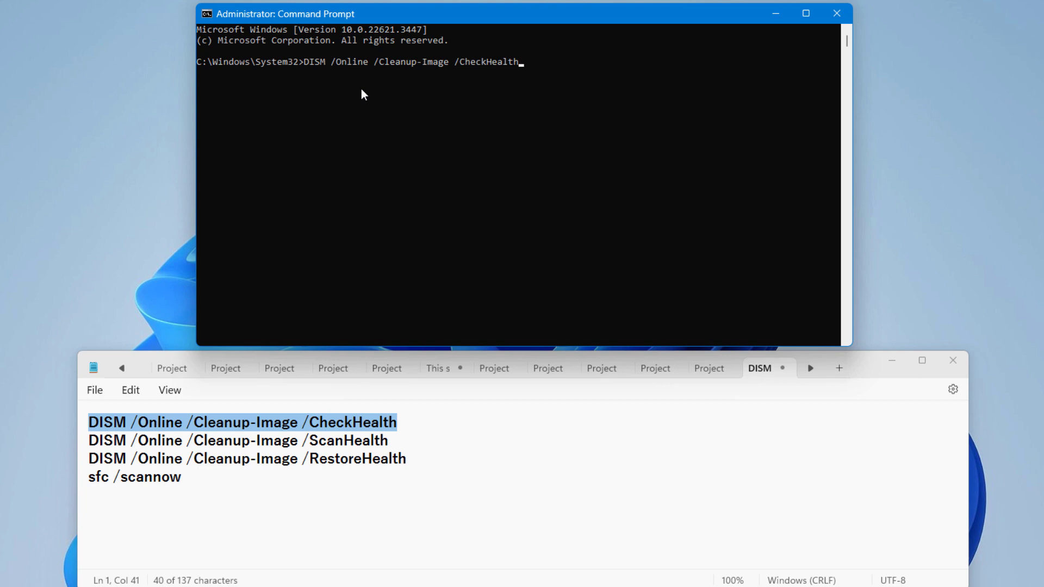
key("Return")
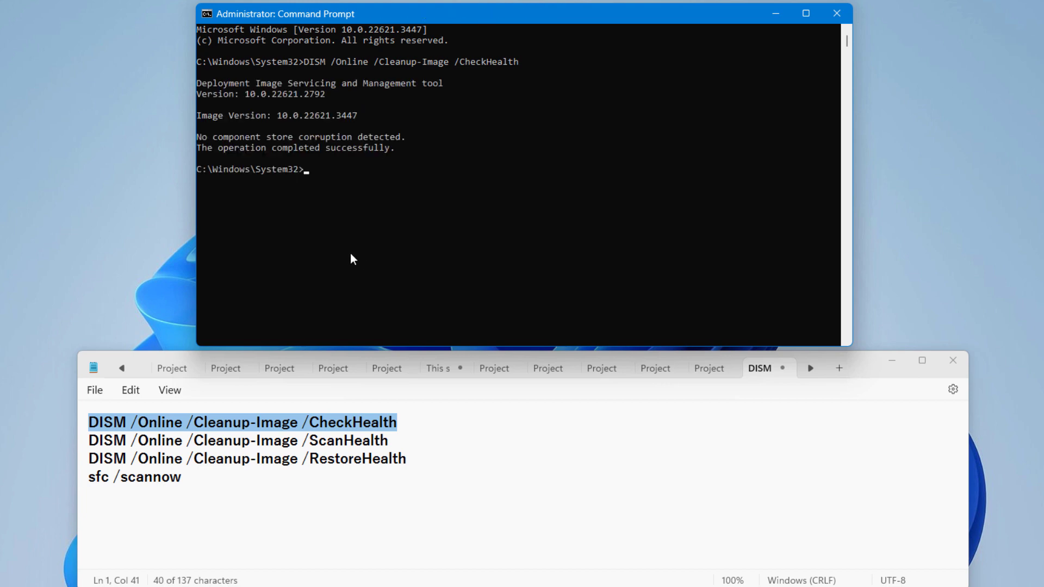
- Copy the DISM ScanHealth line and run it in Command Prompt
left_click_drag(90, 440, 390, 439)
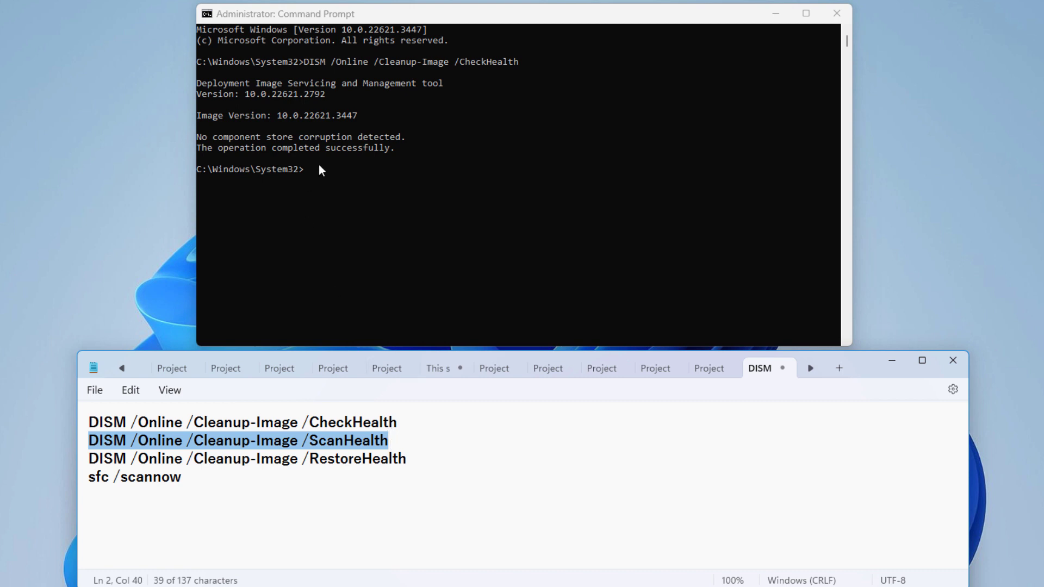
left_click(306, 172)
left_click(305, 169)
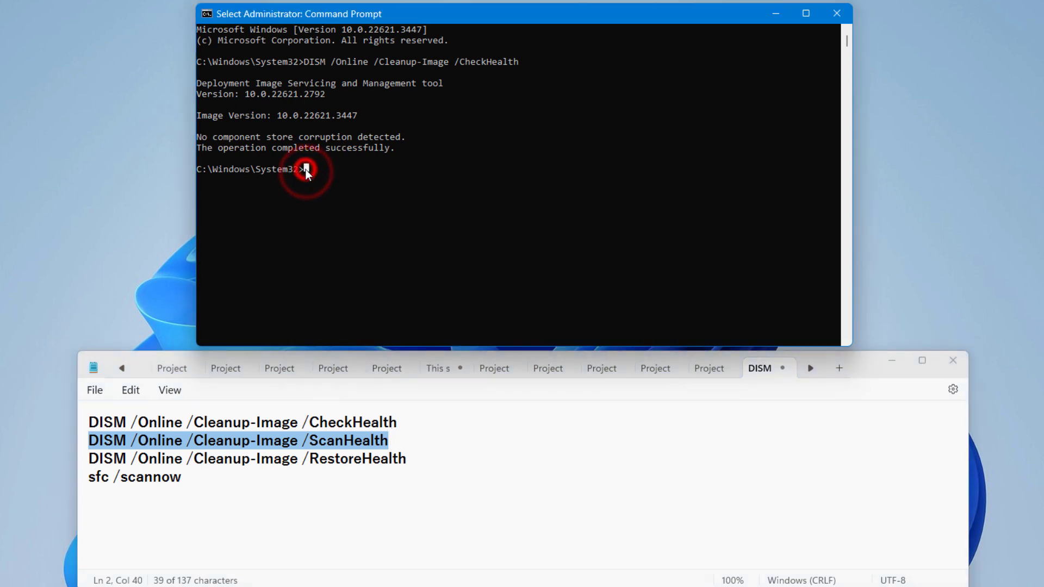
type("DISM /Online /Cleanup-Image /ScanHealth")
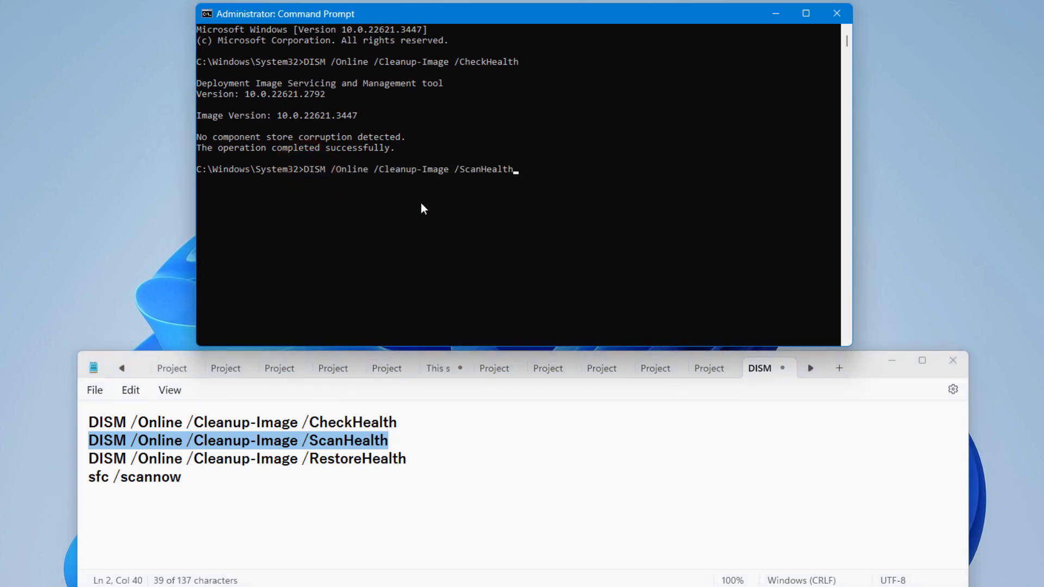
key("Return")
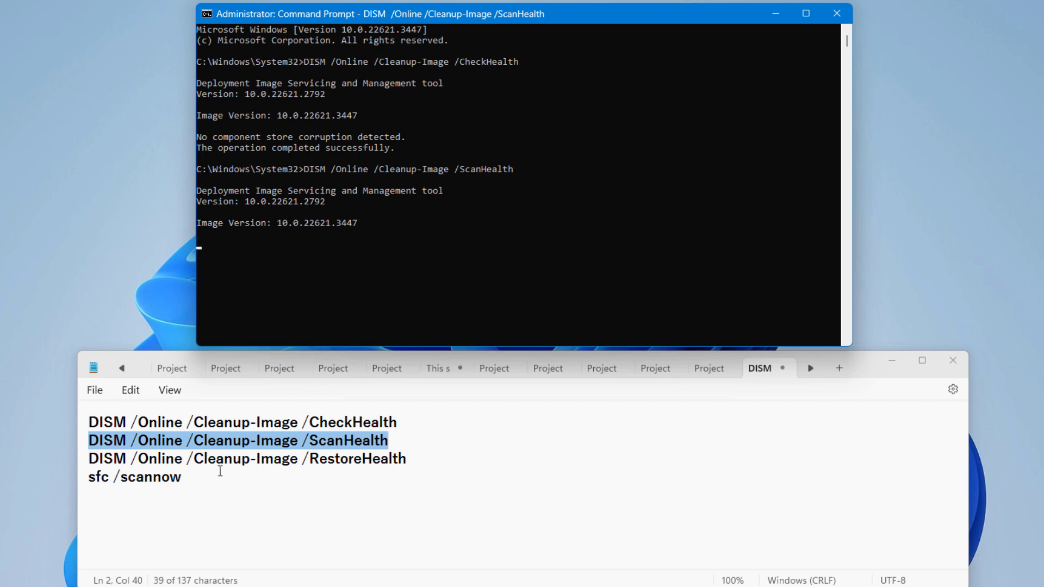
- Copy the DISM RestoreHealth line and run it in Command Prompt
left_click_drag(89, 460, 407, 462)
key("ctrl+c")
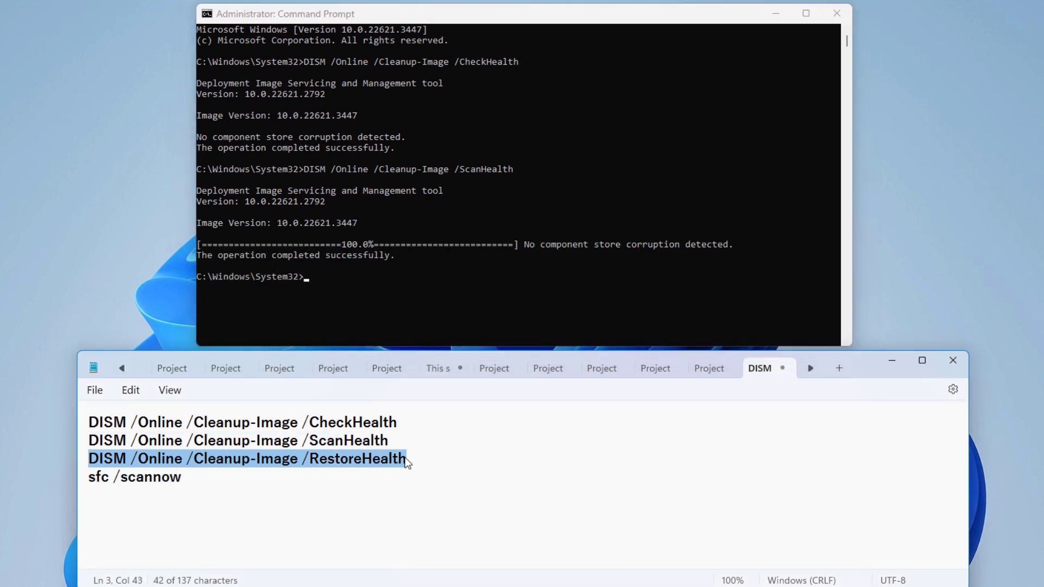
key("Right")
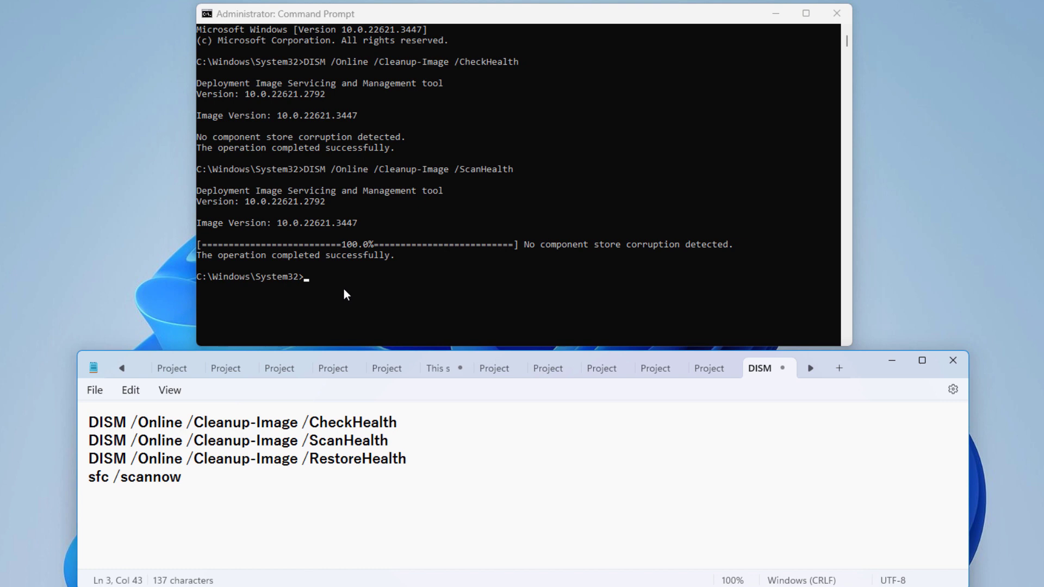
left_click(306, 279)
key("ctrl+v")
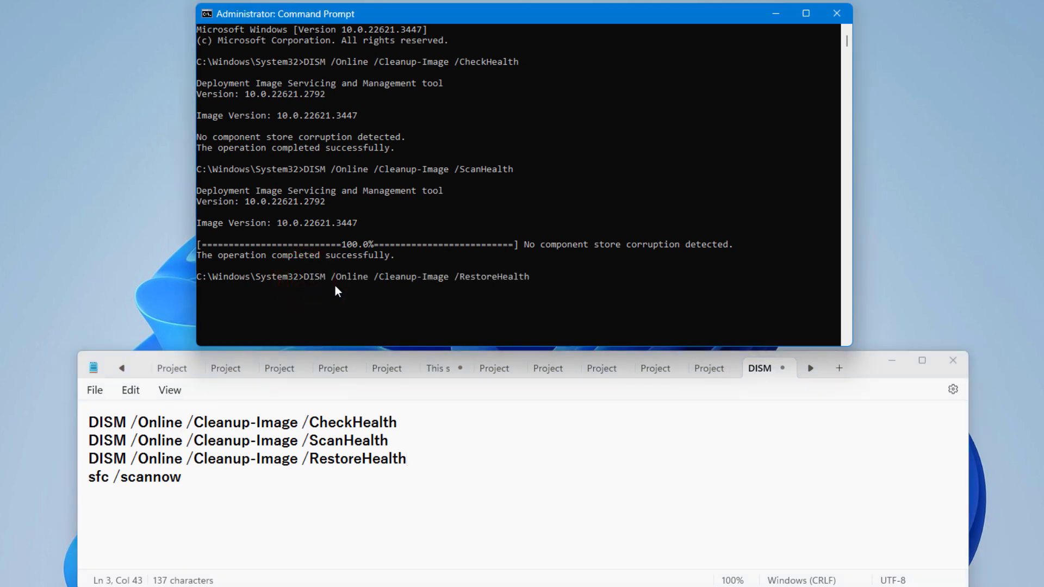
key("Return")
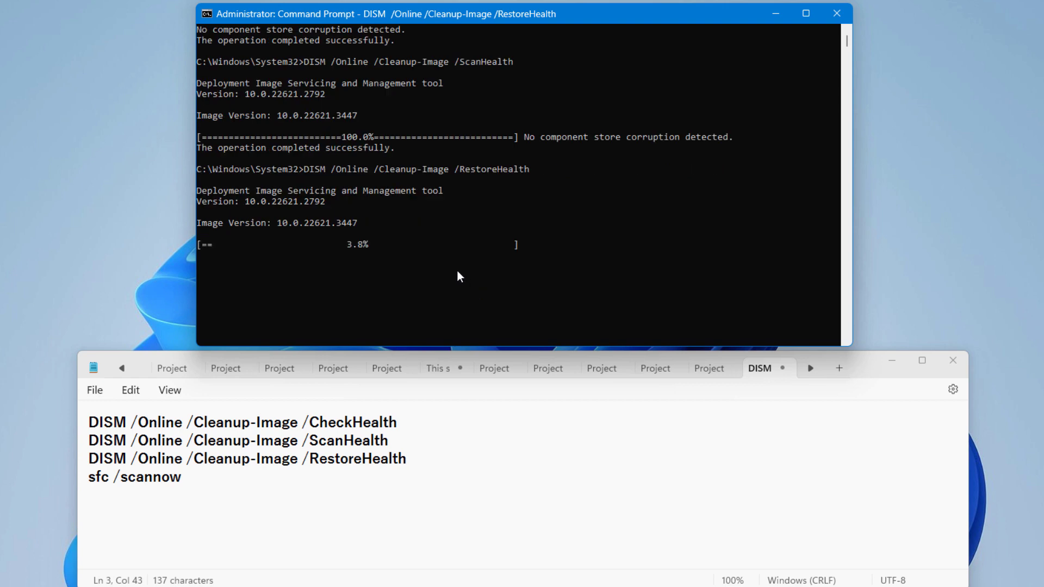
- Copy the sfc /scannow line from the notes, ready for the console
left_click_drag(89, 477, 182, 477)
key("ctrl+c")
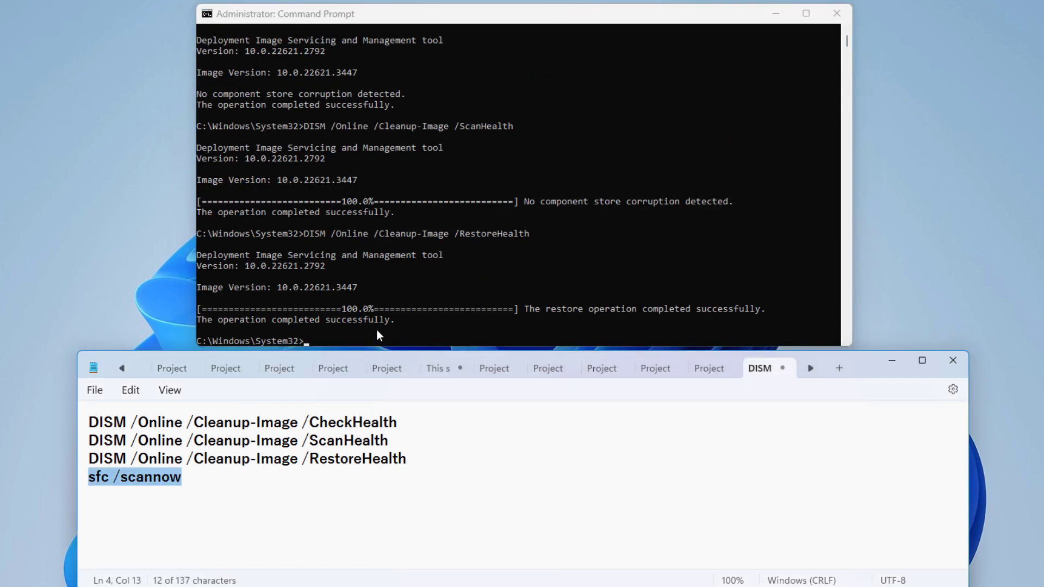
scroll(370, 320, "down", 4)
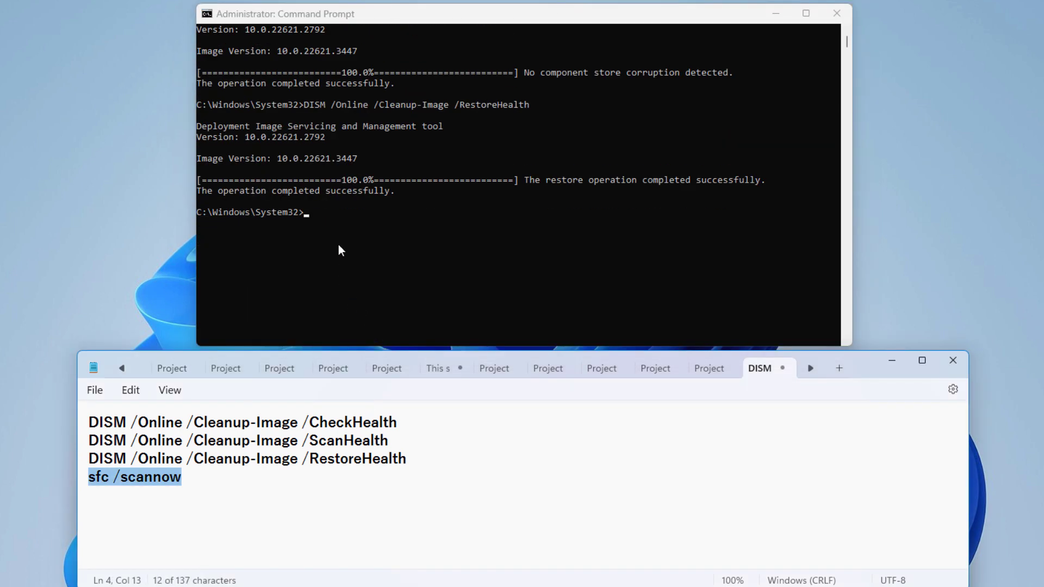
key("Right")
left_click(305, 213)
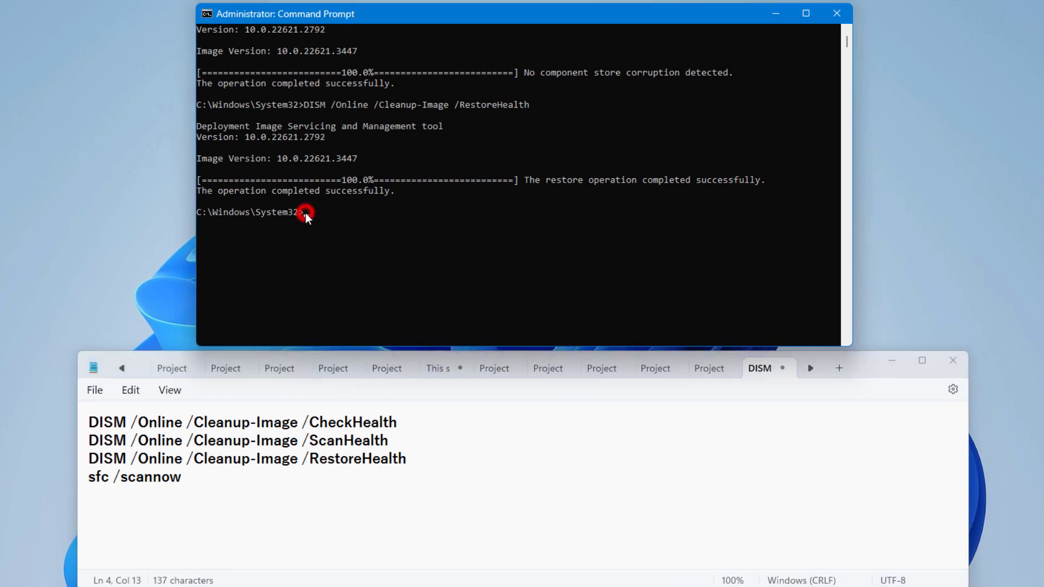
- Paste and run sfc /scannow, then close Command Prompt once verification reaches 3%
right_click(305, 213)
key("Return")
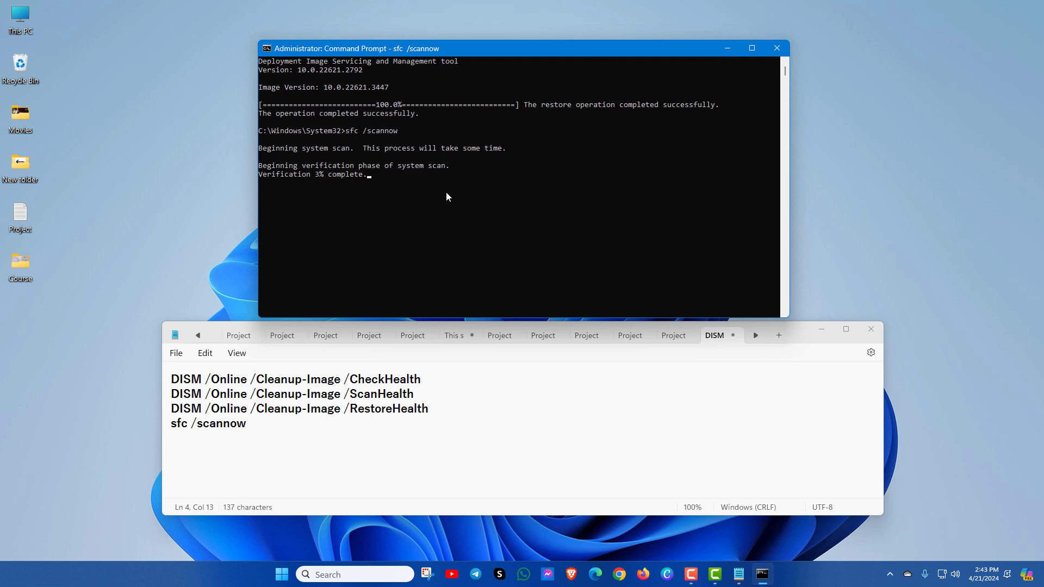
left_click(776, 49)
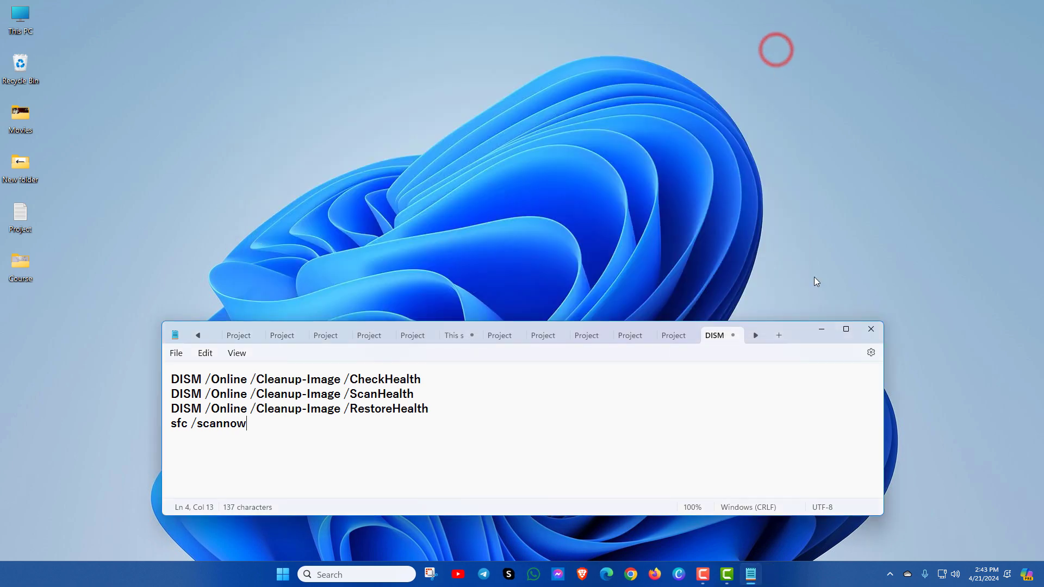
- Close the notes and check Settings' Windows Update page, which reports up to date
left_click(877, 330)
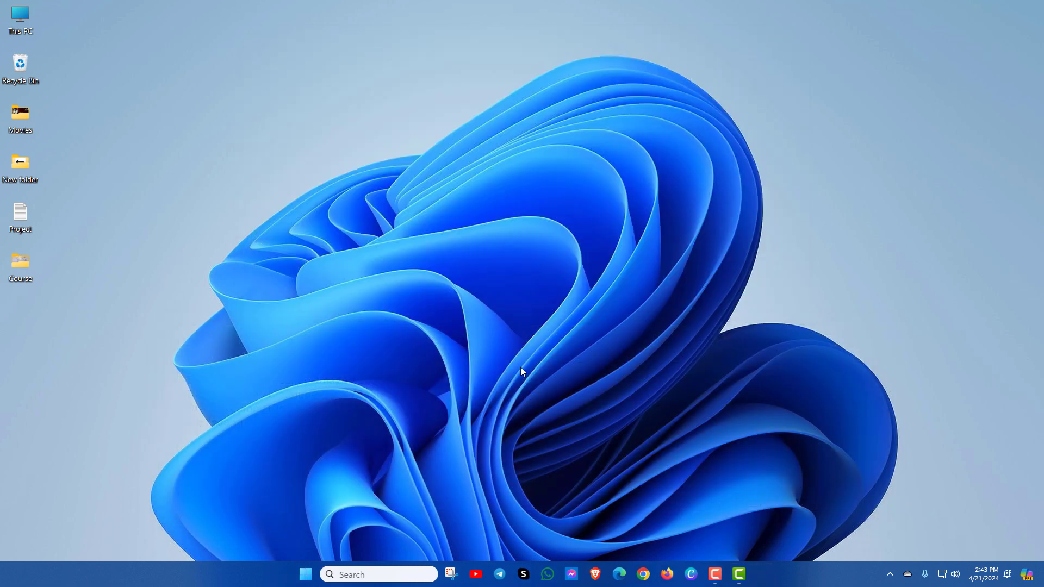
right_click(306, 575)
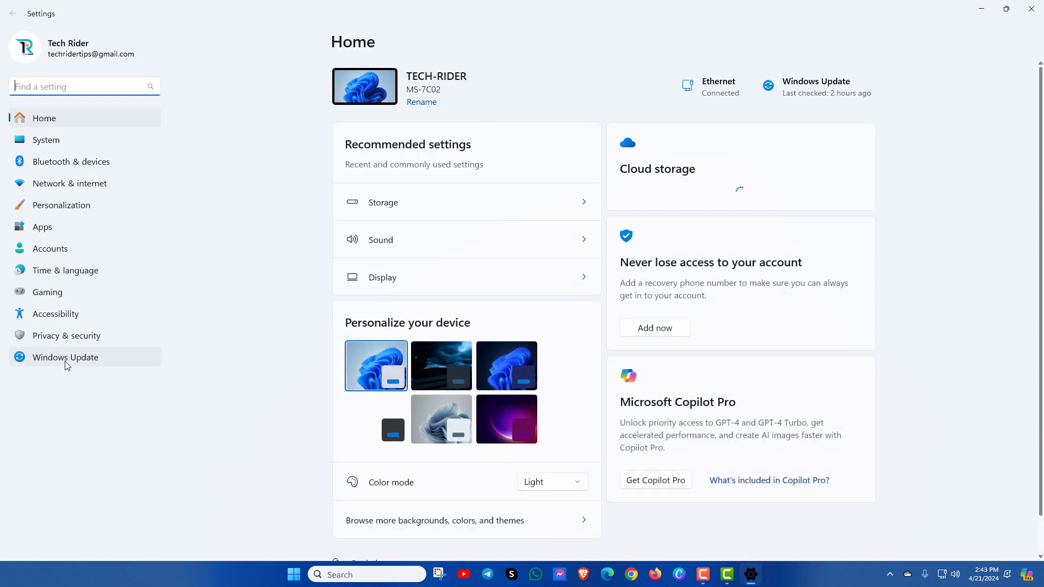
left_click(52, 362)
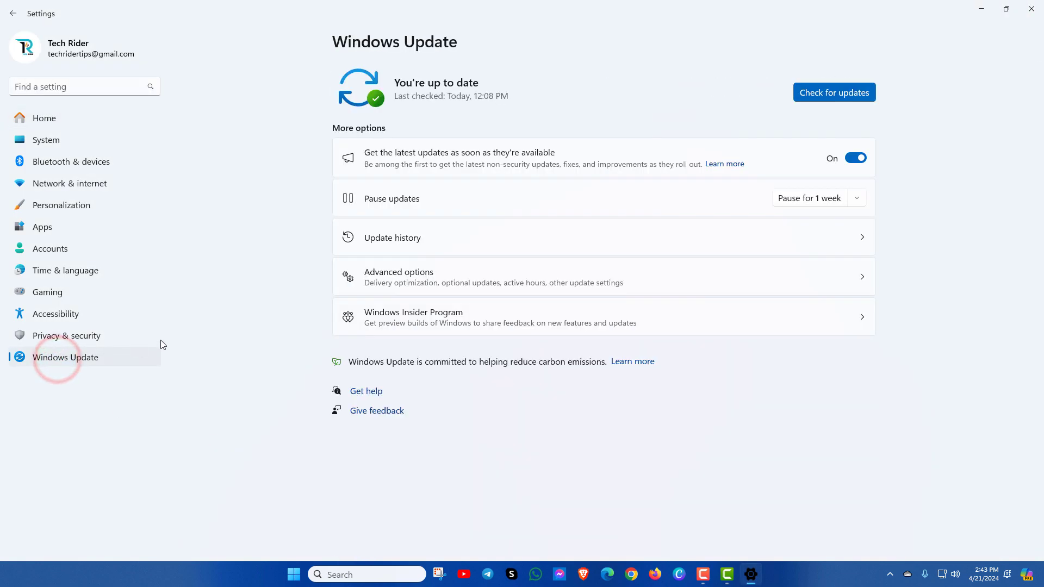